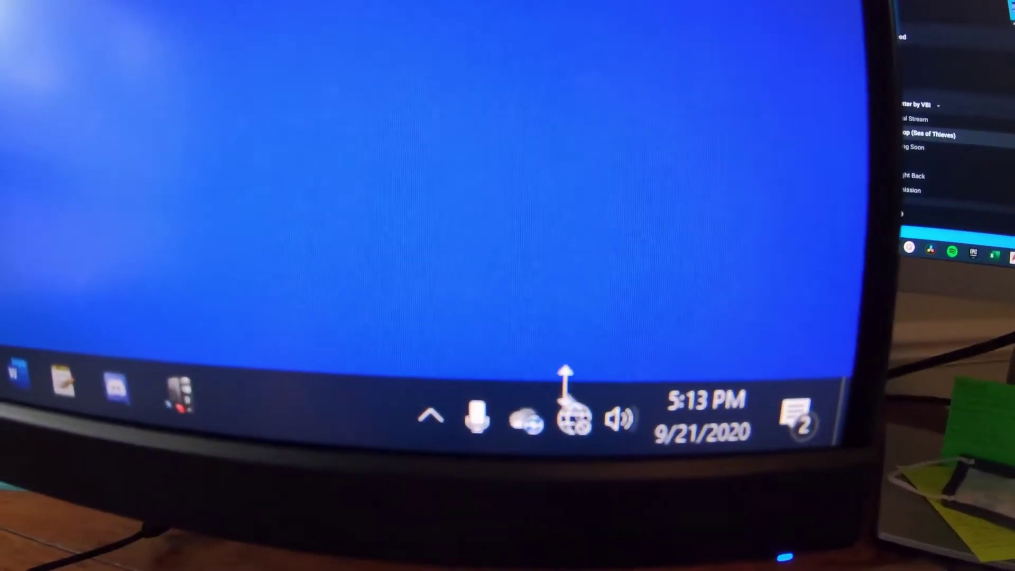
Show the available wireless networks and connect the PC to the Bradington Wi-Fi network.
click(571, 422)
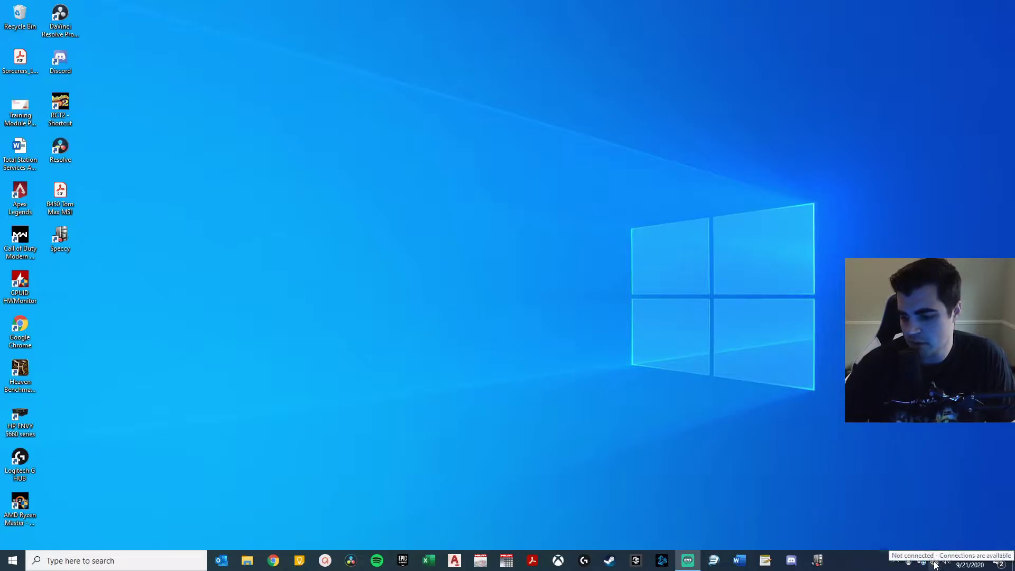
click(934, 561)
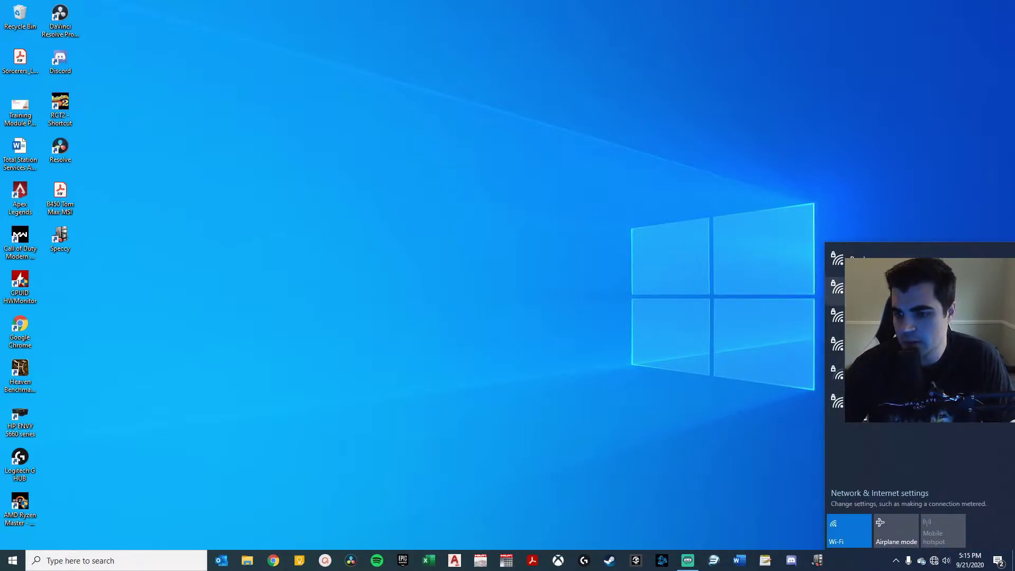
click(837, 288)
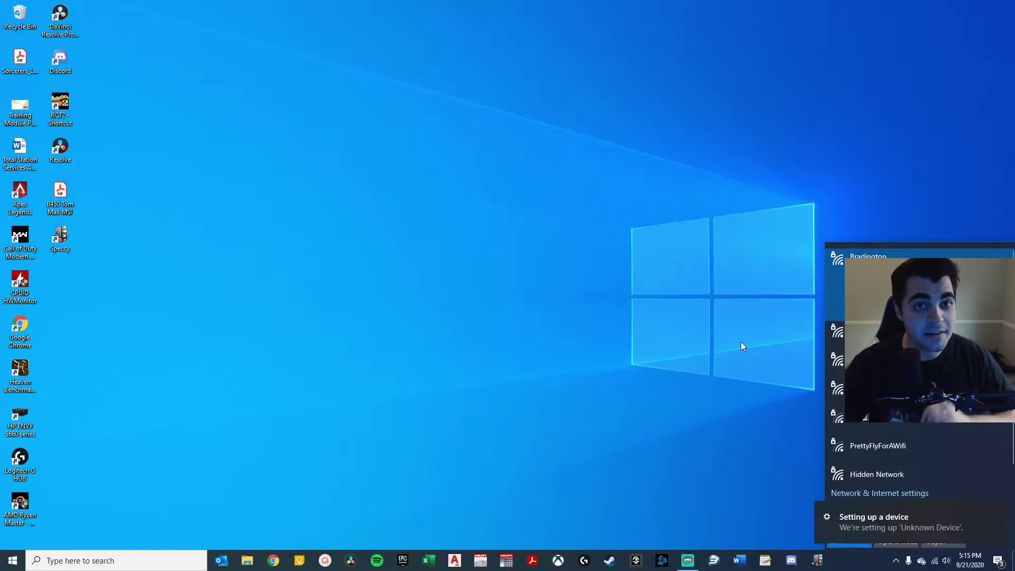
click(581, 277)
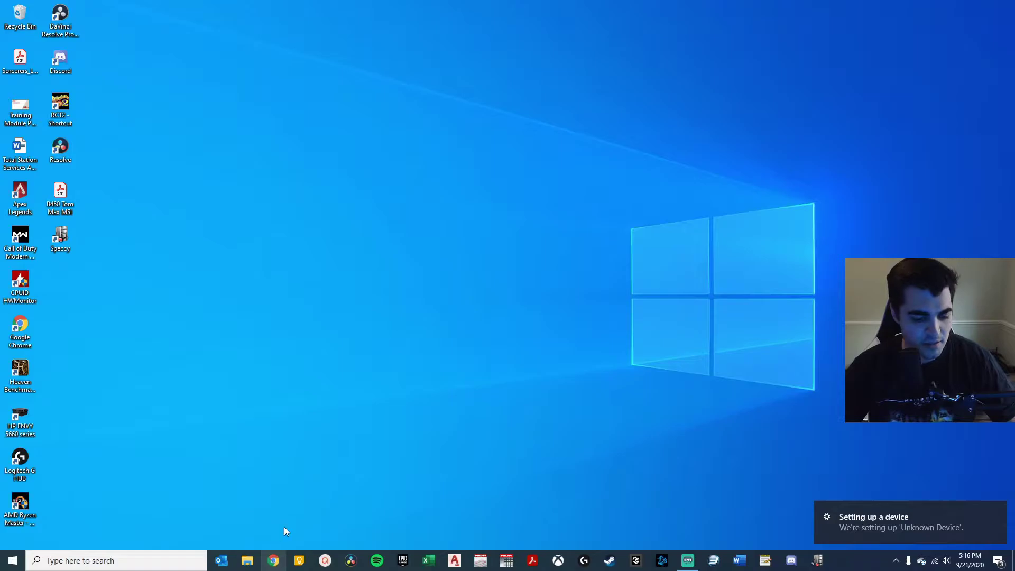
In Windows Settings, add the Armor audio headset as a new Bluetooth device and finish the pairing.
key(super)
text(ed)
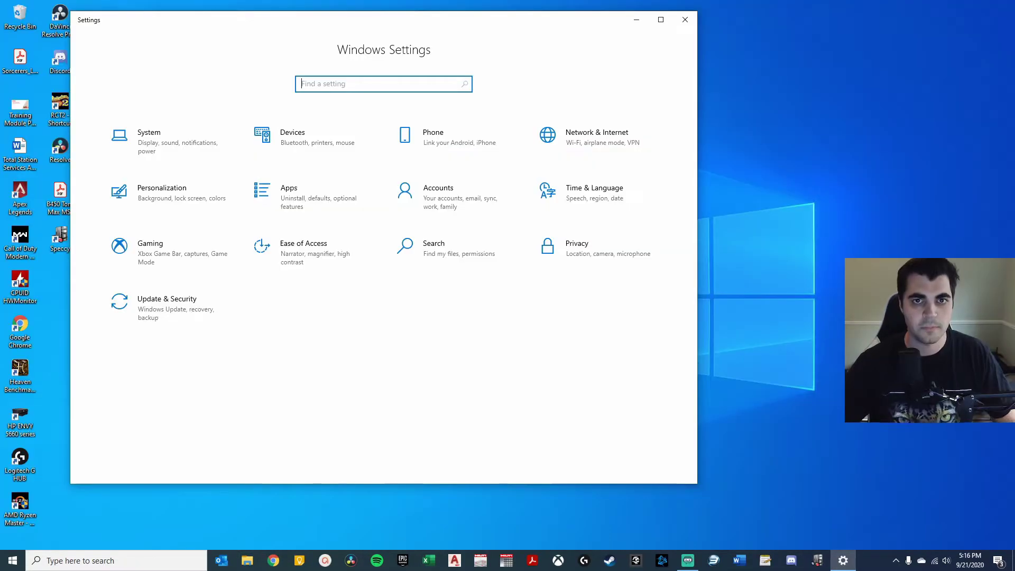
click(300, 140)
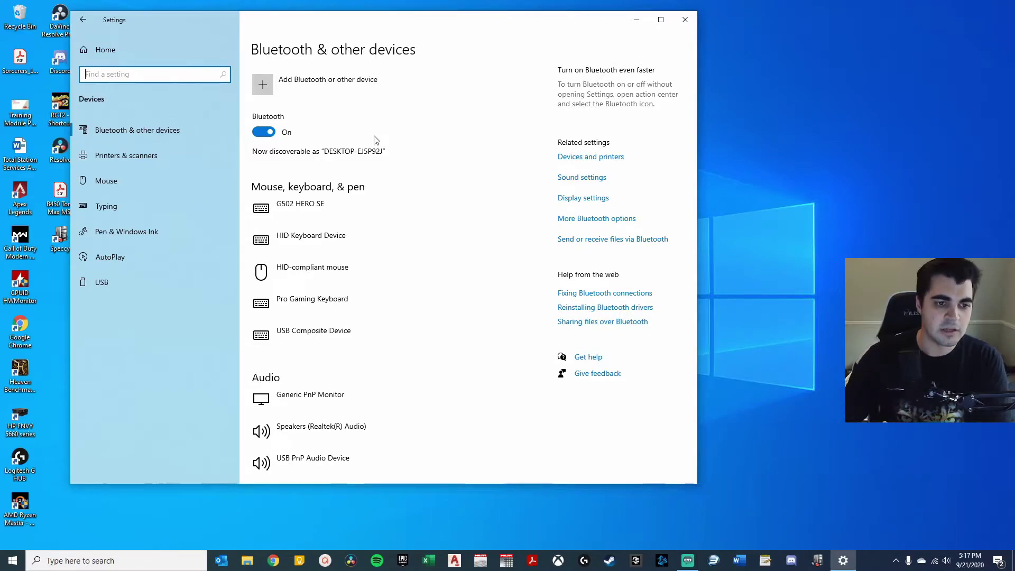
click(264, 86)
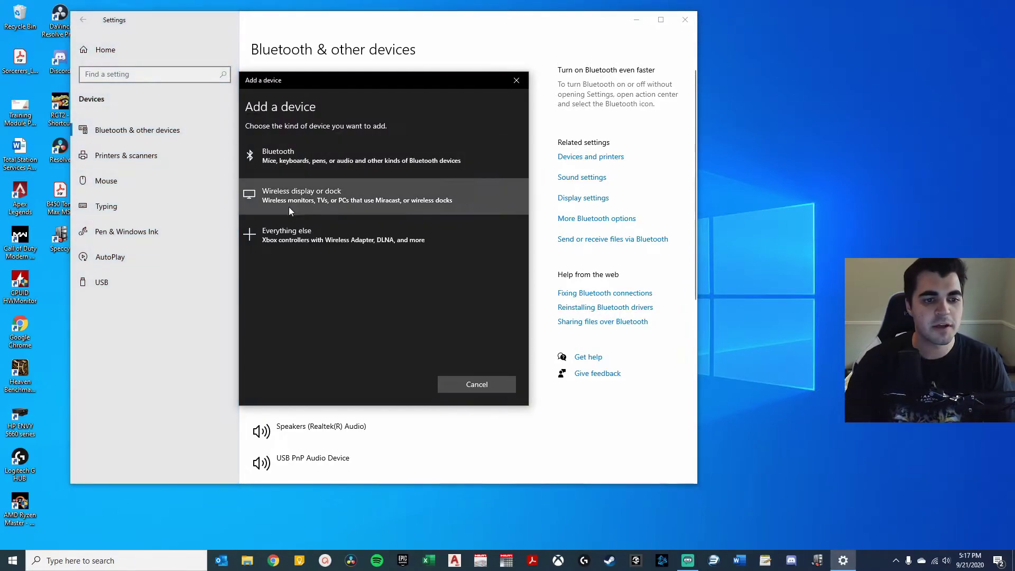
click(305, 167)
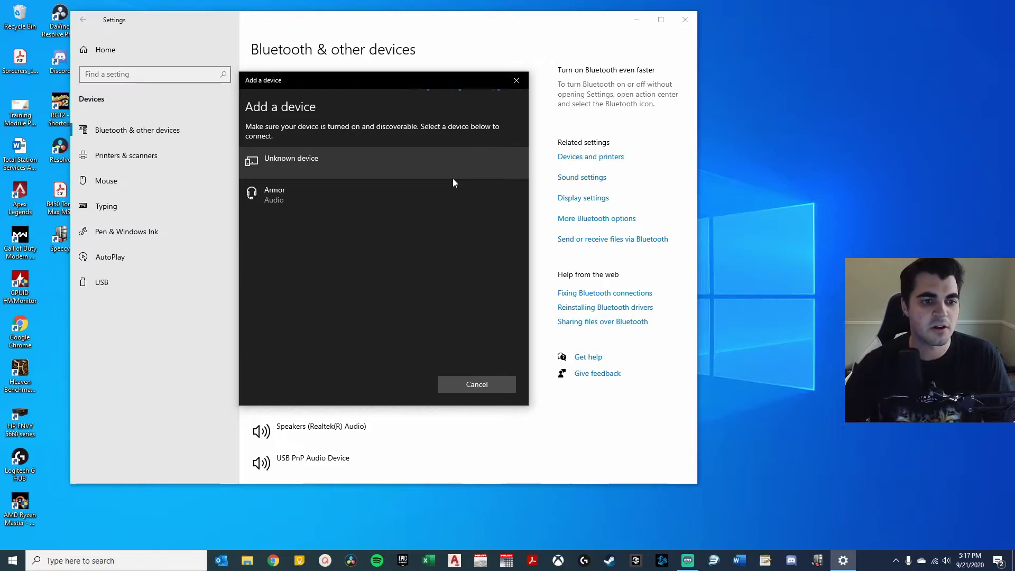
click(397, 199)
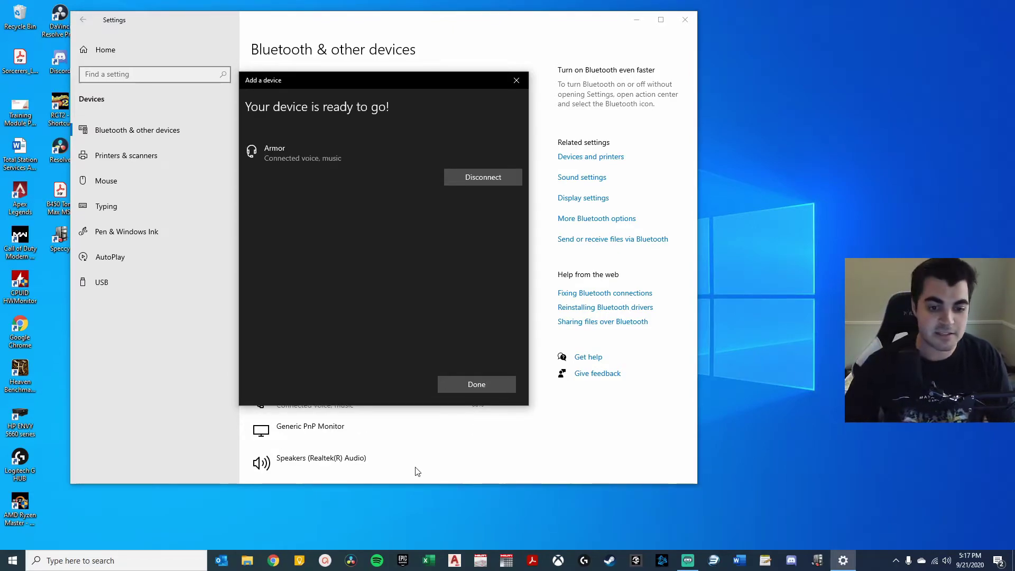
click(464, 384)
Switch to Chrome, play the "(Free) Non-Copyrighted Background Music!" video in full screen to test the Bluetooth audio, and pause it.
click(272, 560)
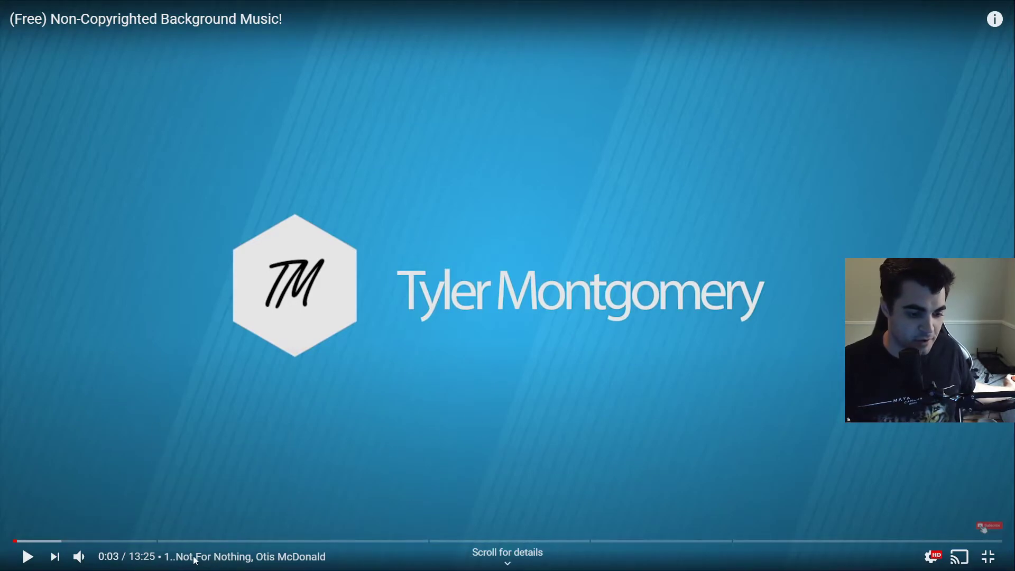
key(Escape)
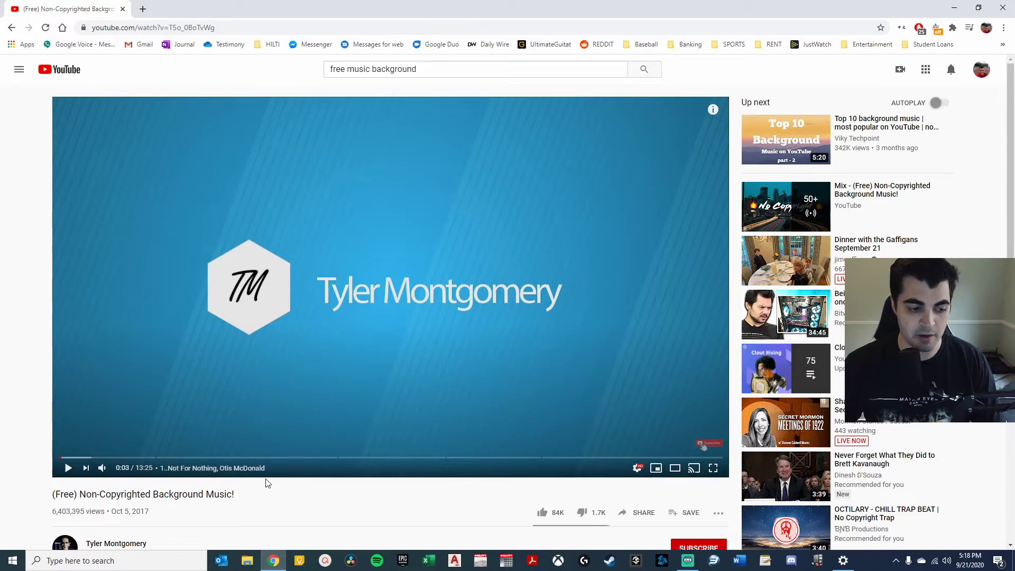
scroll(267, 482, down, 1)
scroll(532, 468, up, 1)
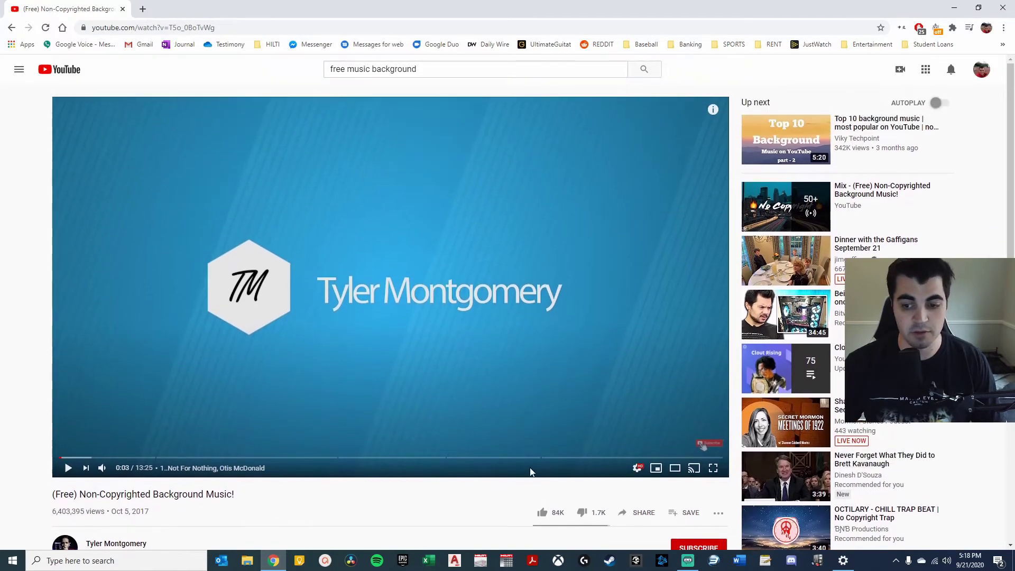
click(722, 471)
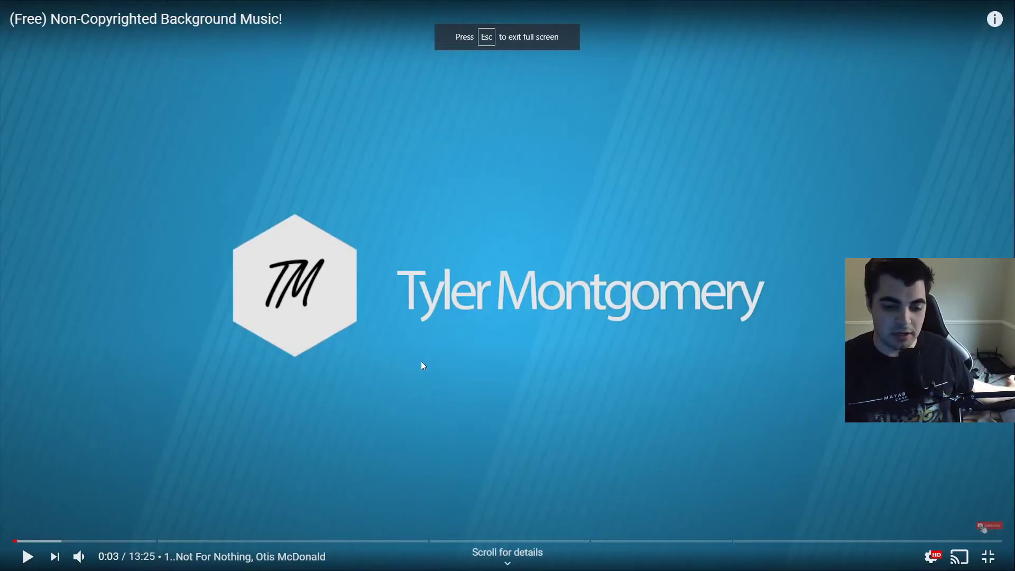
click(29, 554)
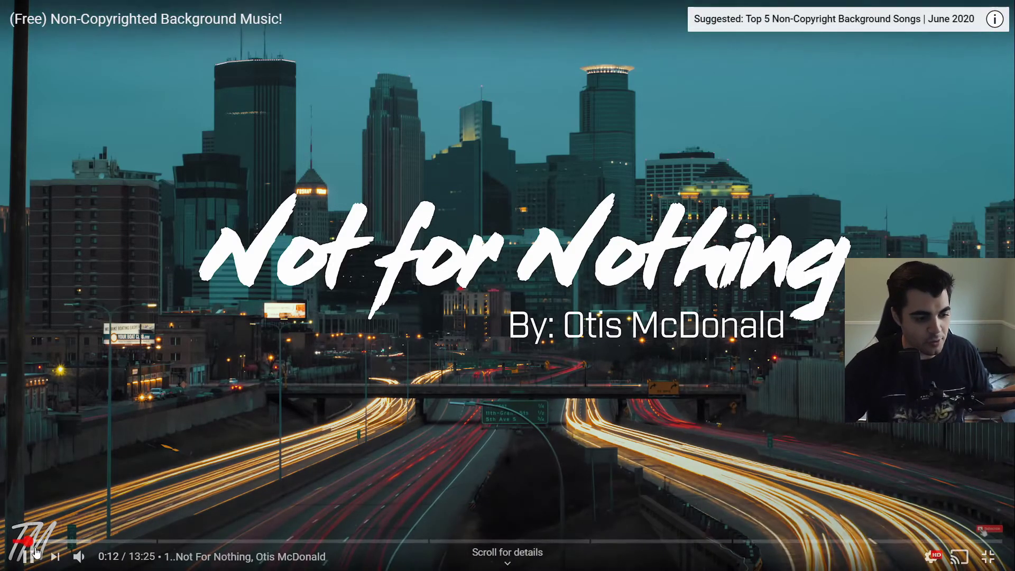
click(28, 558)
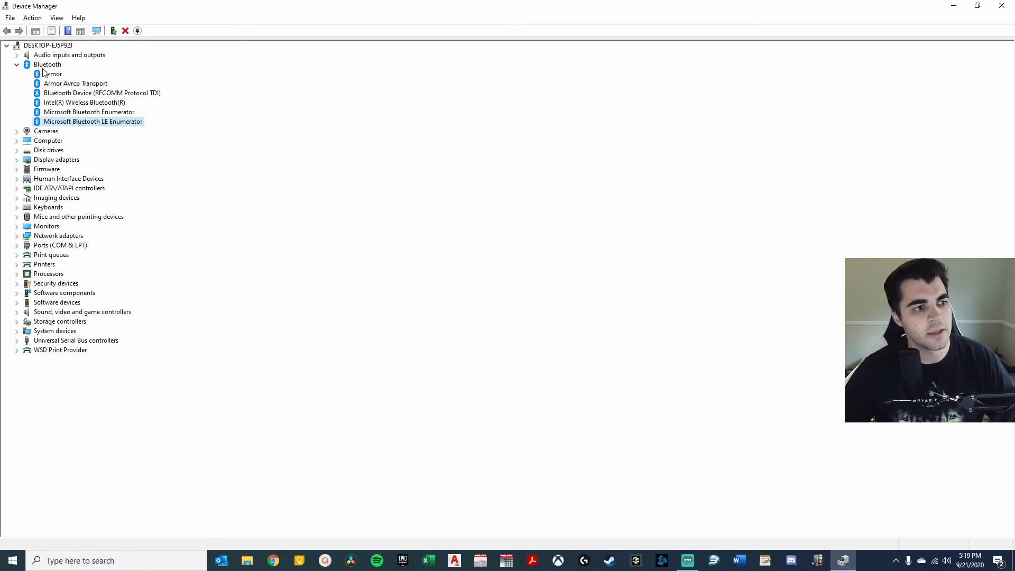
In Device Manager, search automatically for an updated driver for the Microsoft Bluetooth LE Enumerator and dismiss the update wizard.
right_click(55, 75)
click(113, 73)
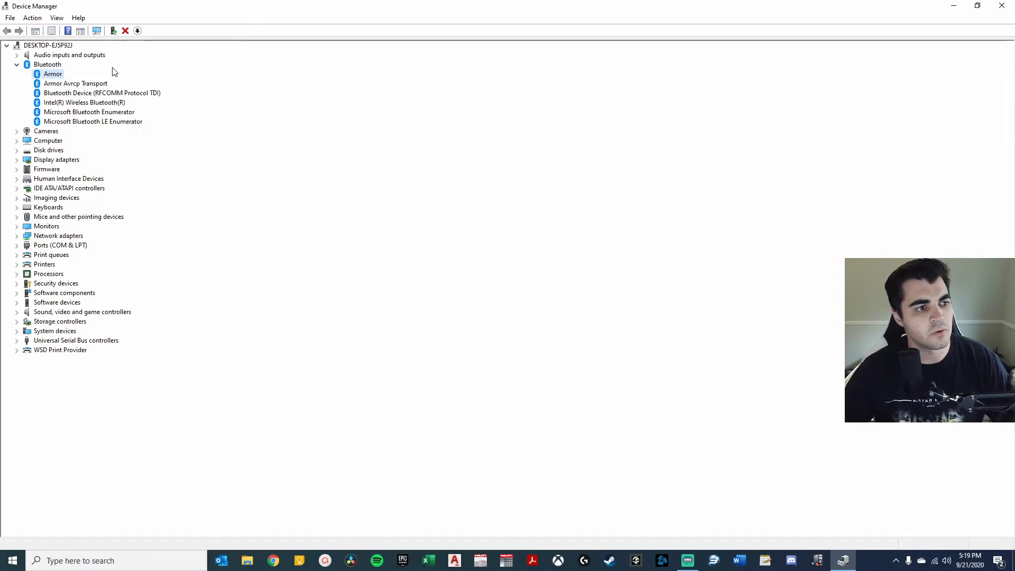
right_click(64, 121)
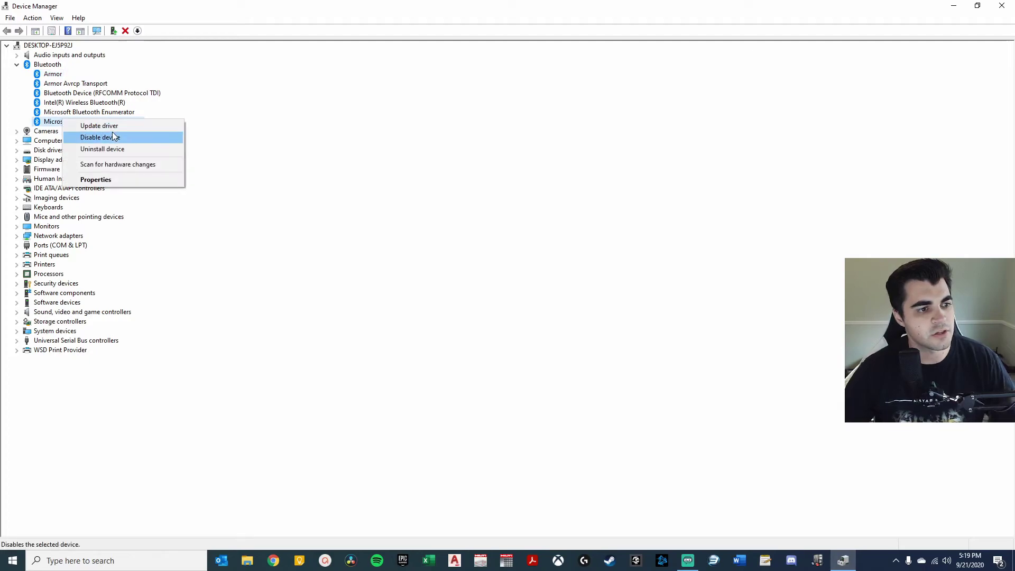
click(108, 126)
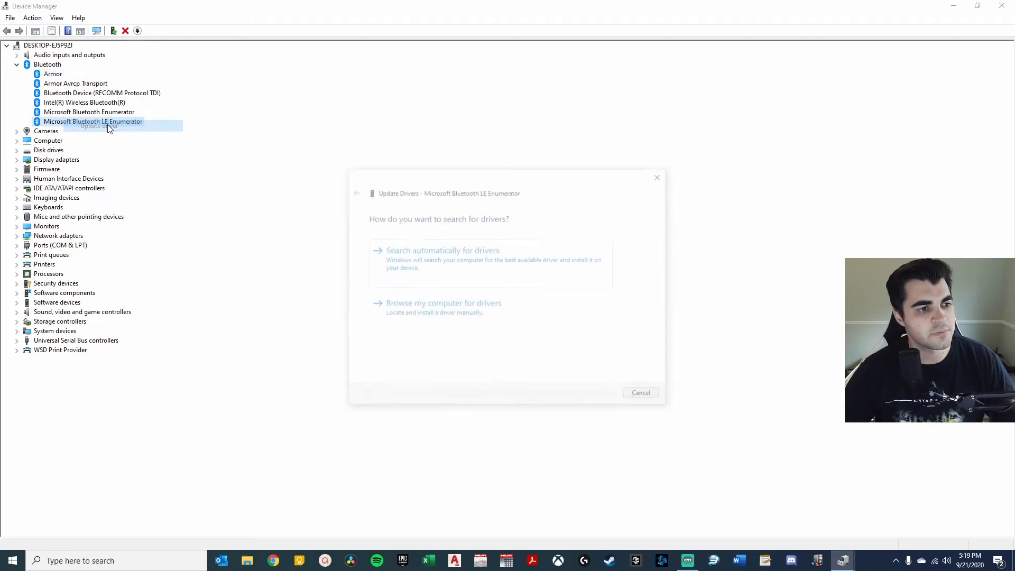
click(436, 264)
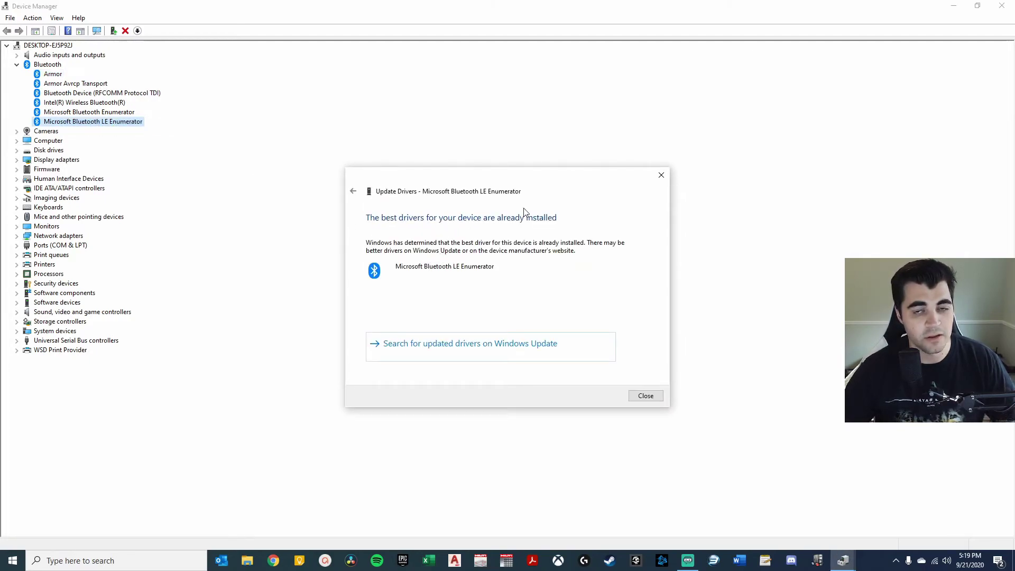
click(645, 396)
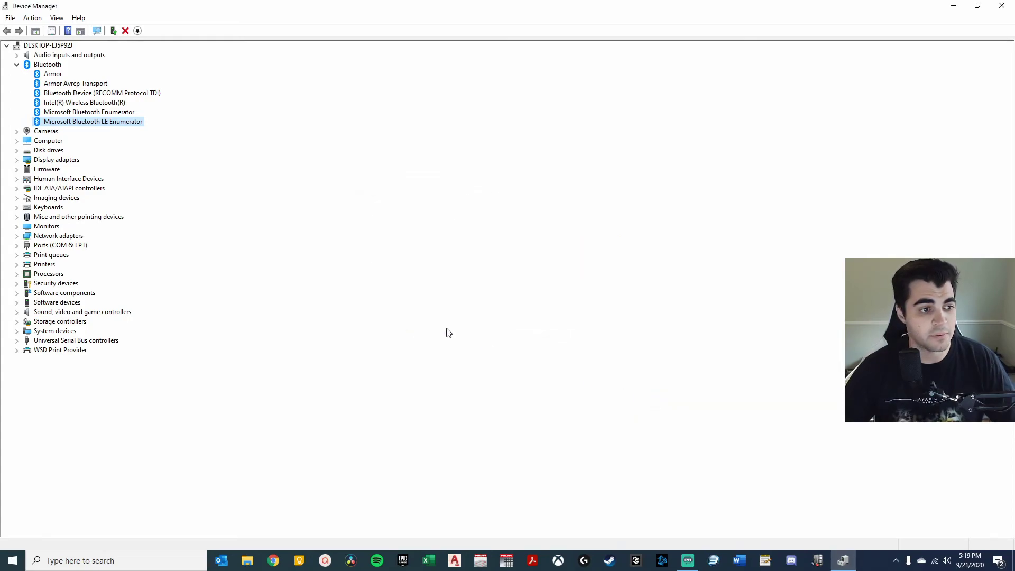
Search automatically for an updated driver for the Intel(R) Wi-Fi 6 AX200 160MHz network adapter, leaving the Bluetooth and network adapter categories collapsed.
click(17, 65)
click(16, 178)
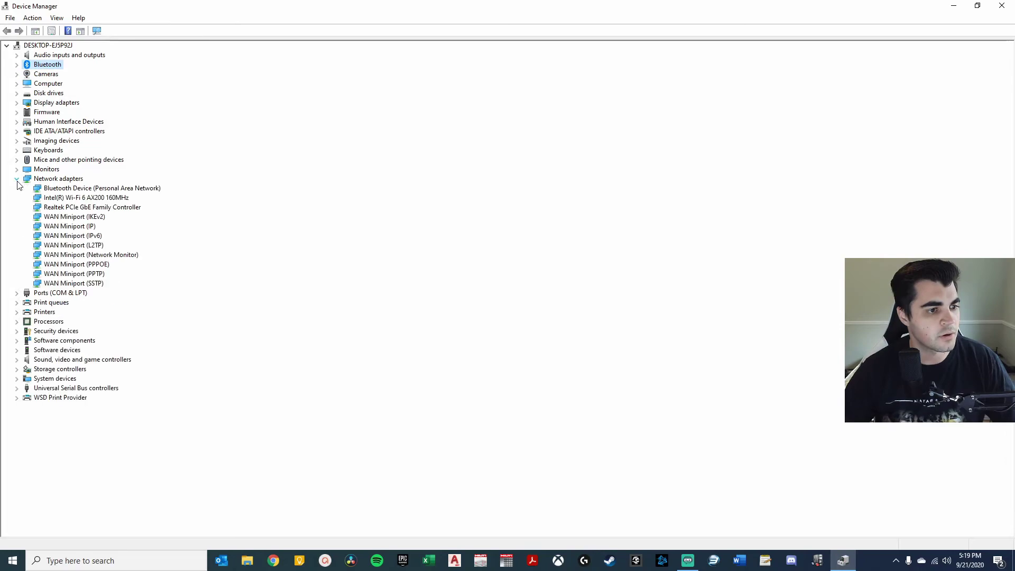
right_click(91, 200)
click(116, 203)
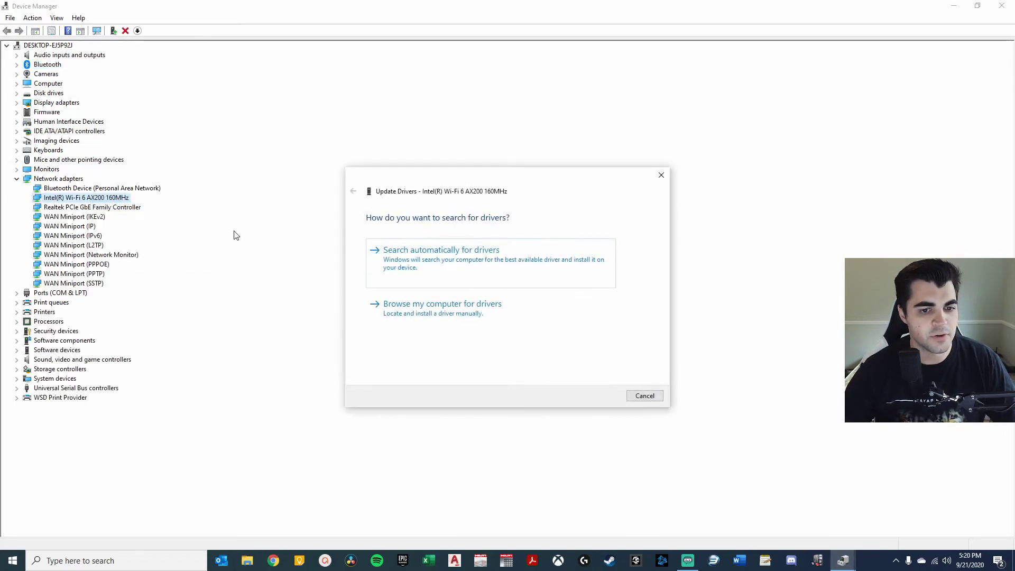
click(432, 264)
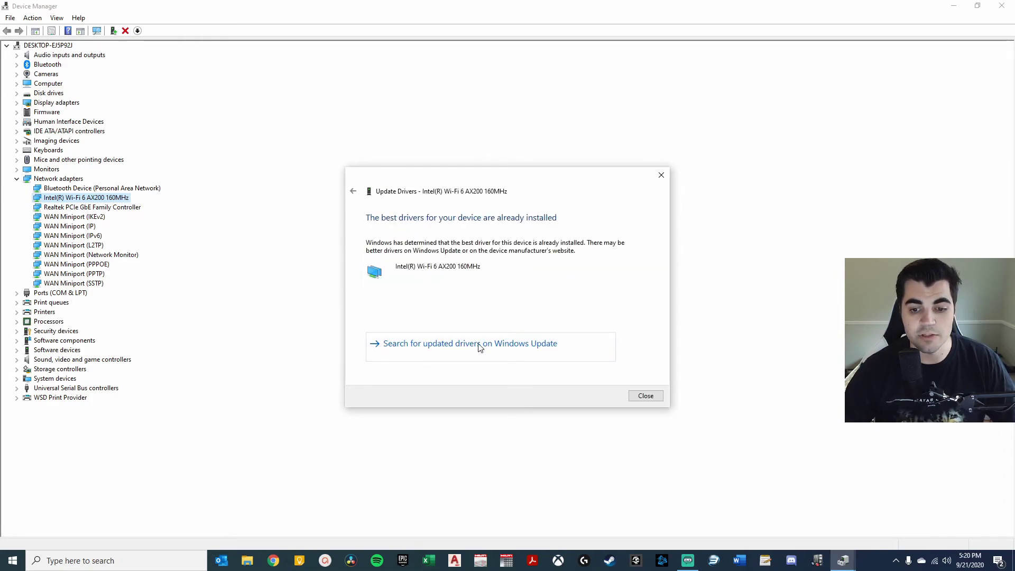
click(645, 396)
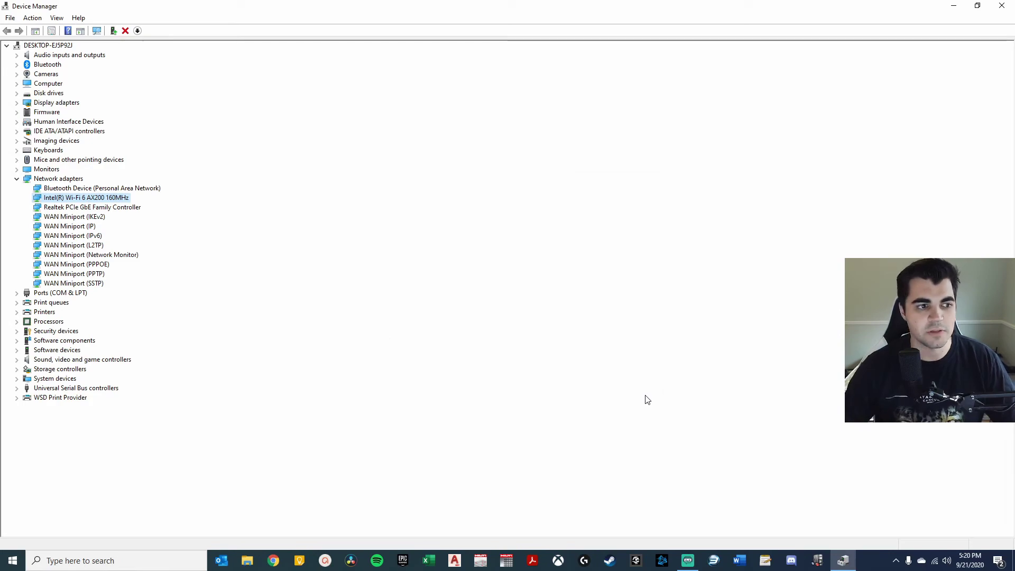
click(17, 180)
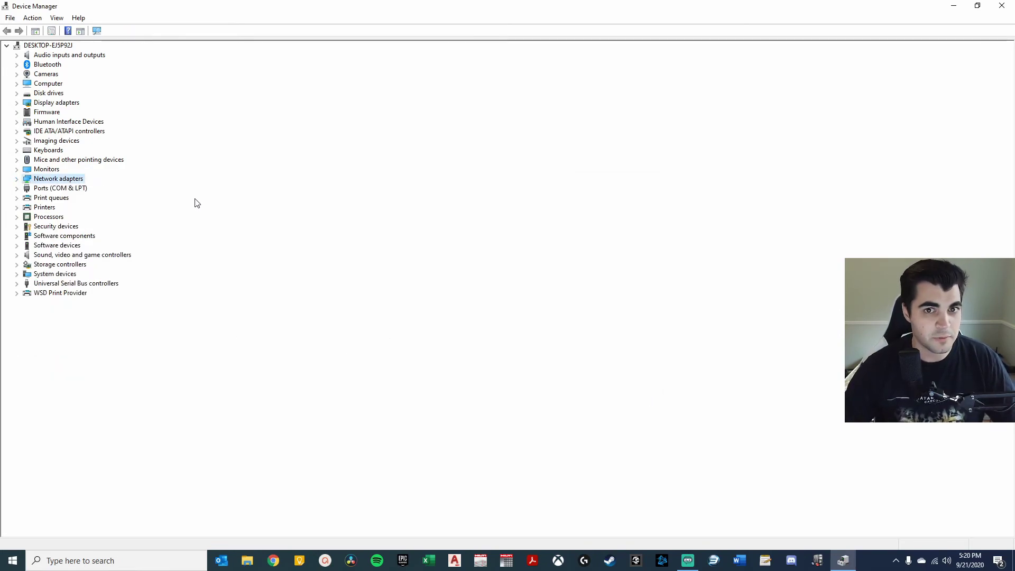